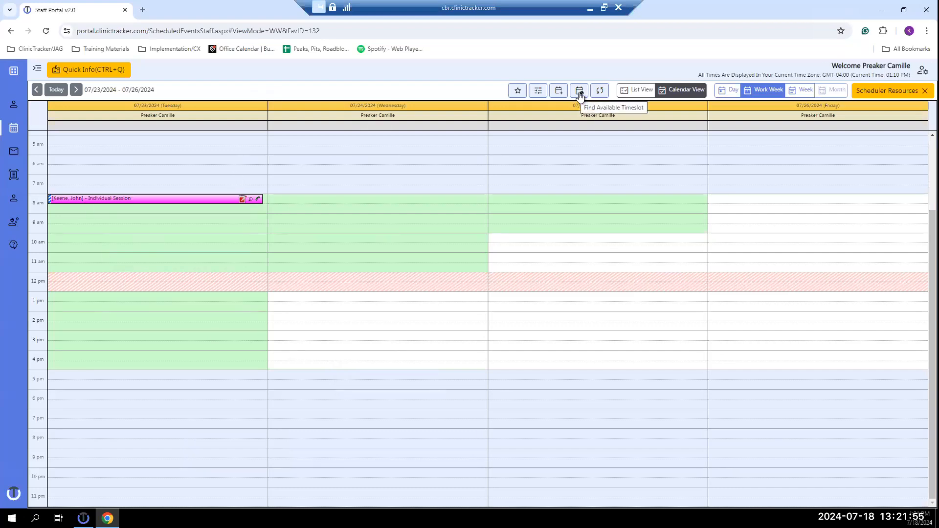
Open the available timeslot finder and set the search dates from 07/23/2024 to 07/25/2024
click(581, 93)
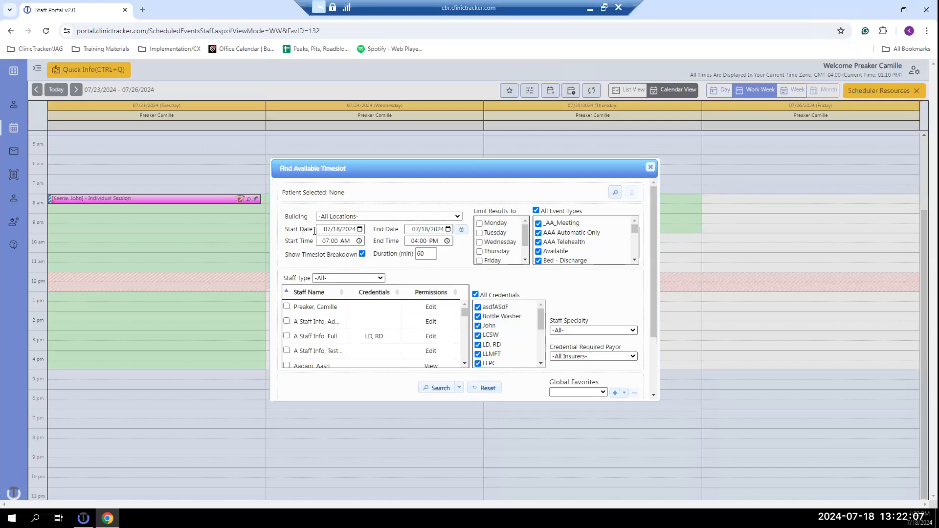
click(360, 230)
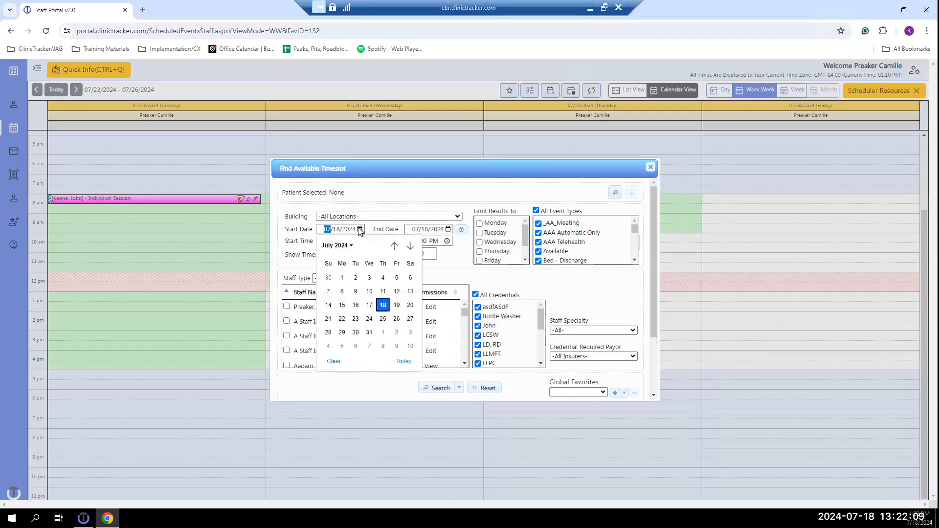
click(355, 319)
click(448, 230)
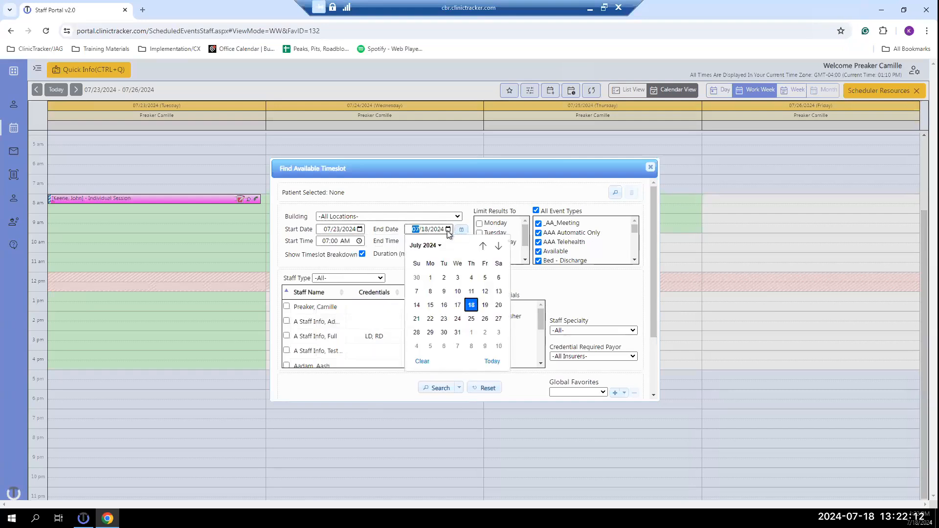
click(471, 318)
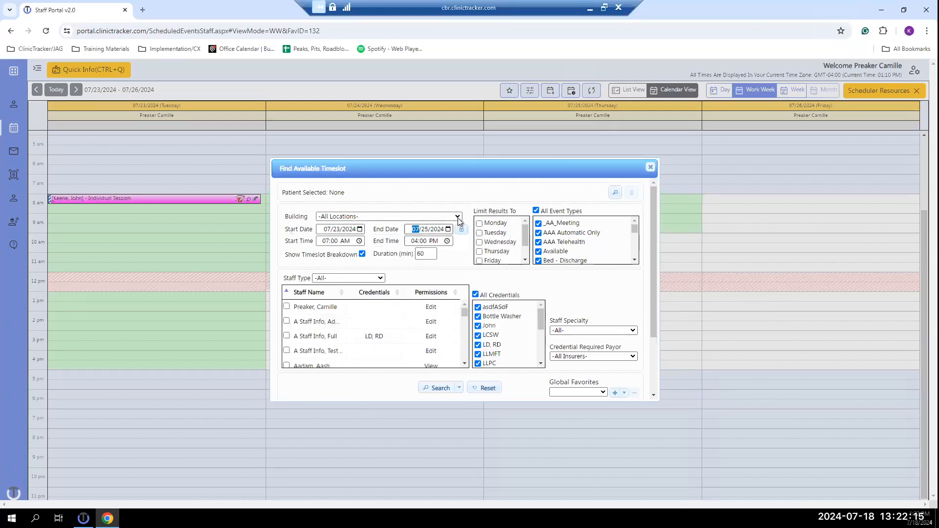
Restrict the timeslot search to the A James Street Office building with an end time of 09:00 AM
click(381, 216)
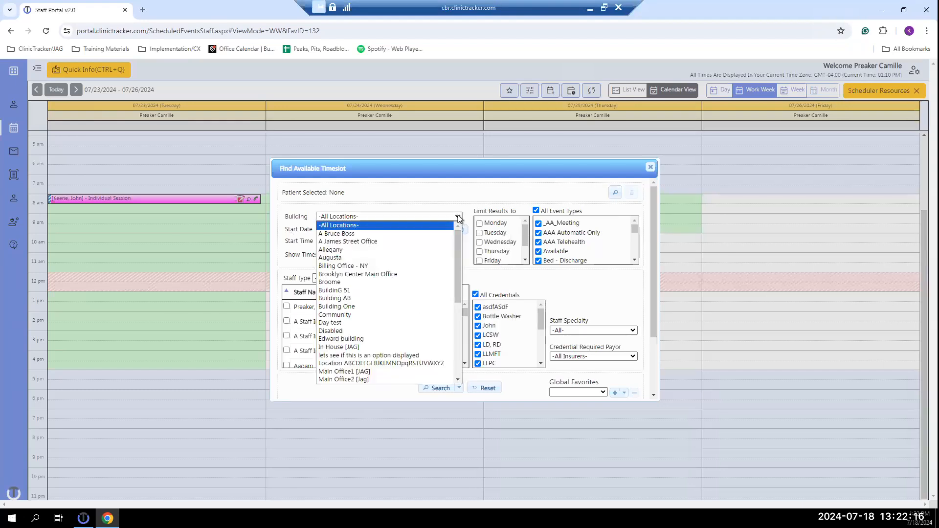
click(380, 241)
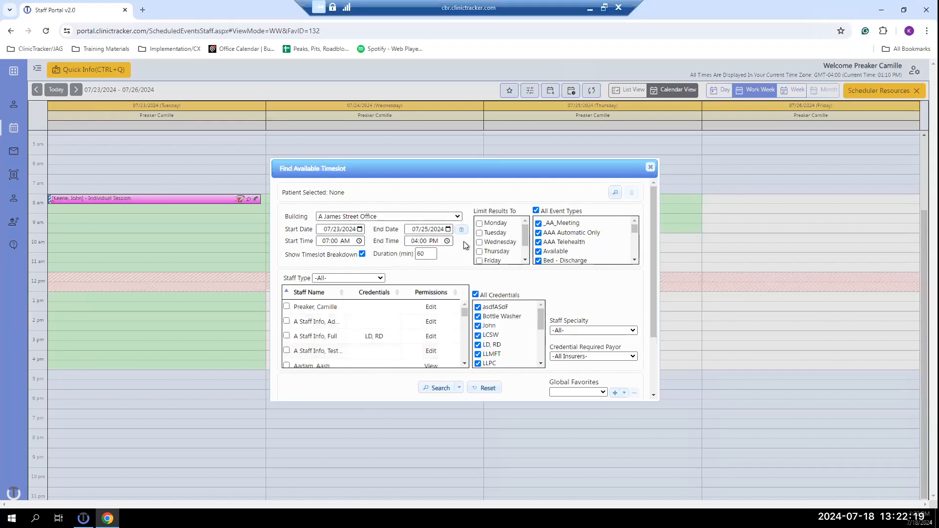
click(411, 241)
text(900a)
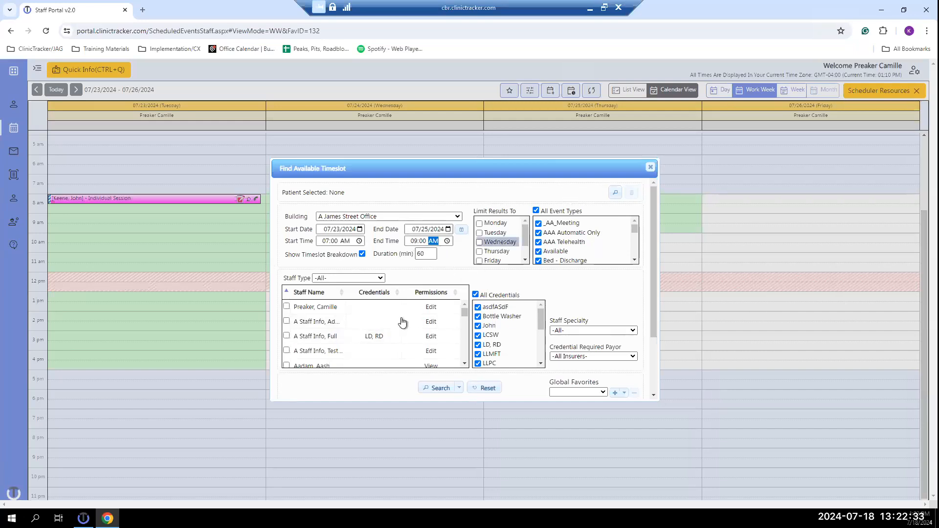
Include only the first listed staff member and run the search for available timeslots
click(287, 308)
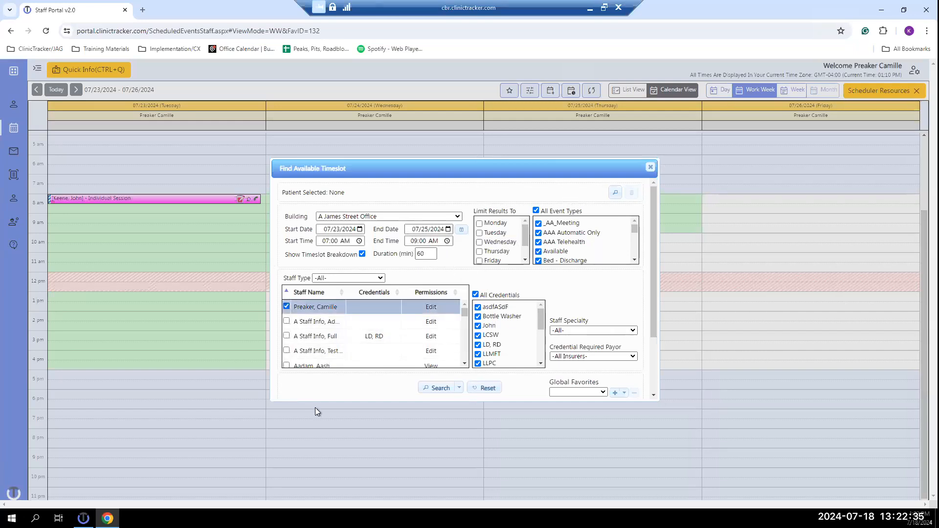
right_click(368, 323)
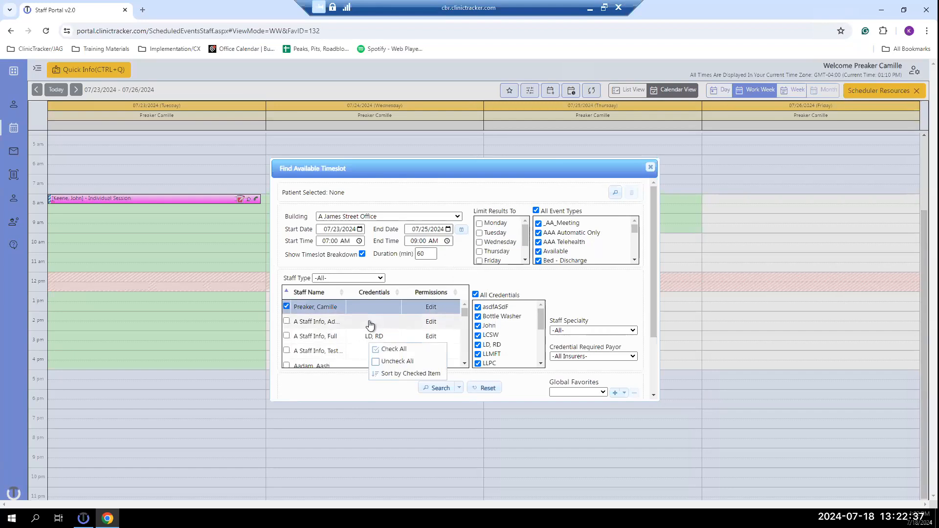
click(355, 388)
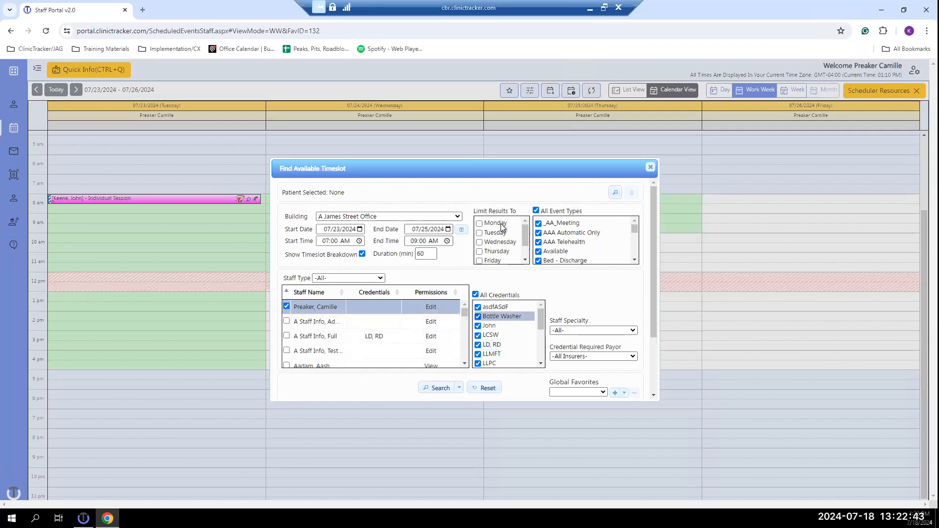
click(434, 389)
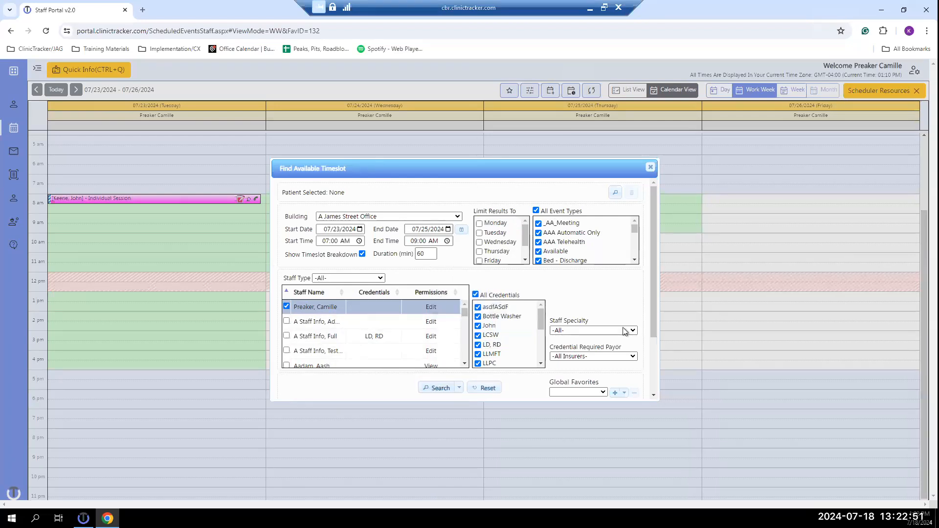
drag(653, 313, 639, 350)
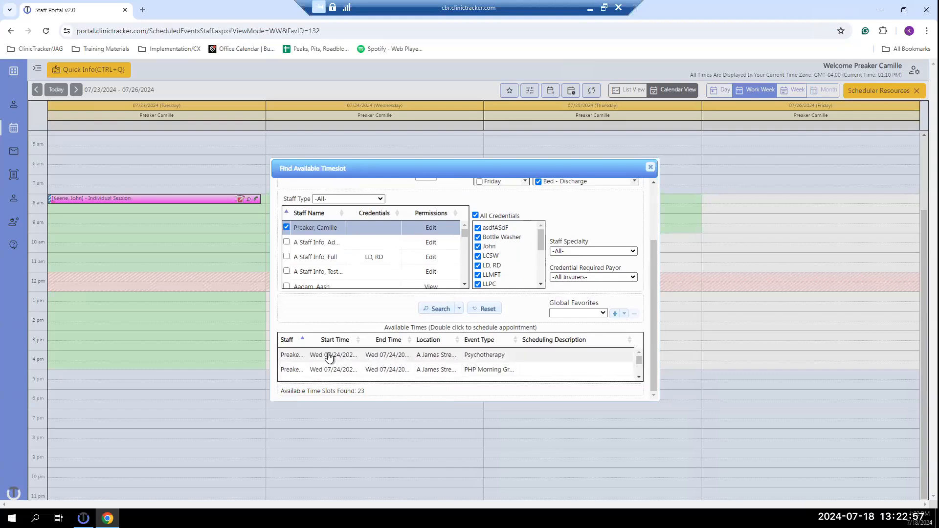
Start a new event from the Psychotherapy timeslot on Wednesday 07/24/2024, 08:00 AM to 09:00 AM, in the available times
mouse_move(329, 358)
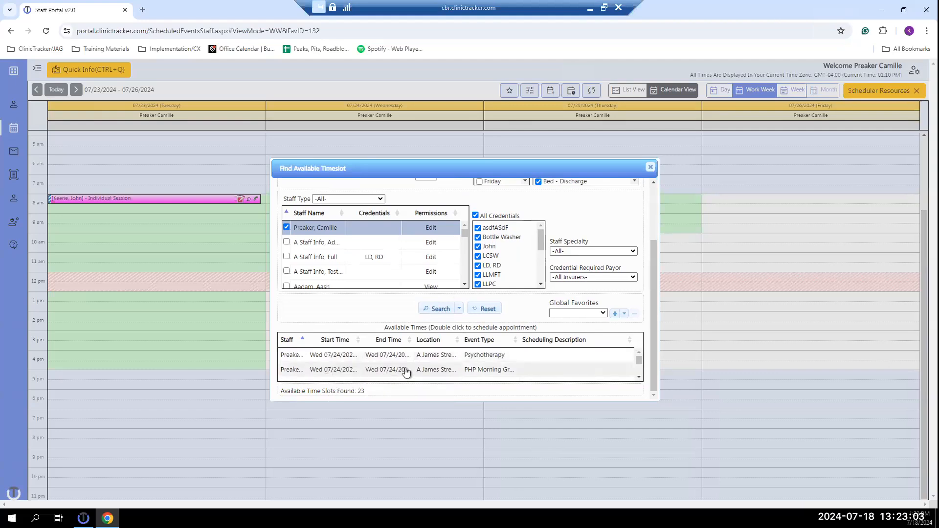
mouse_move(407, 373)
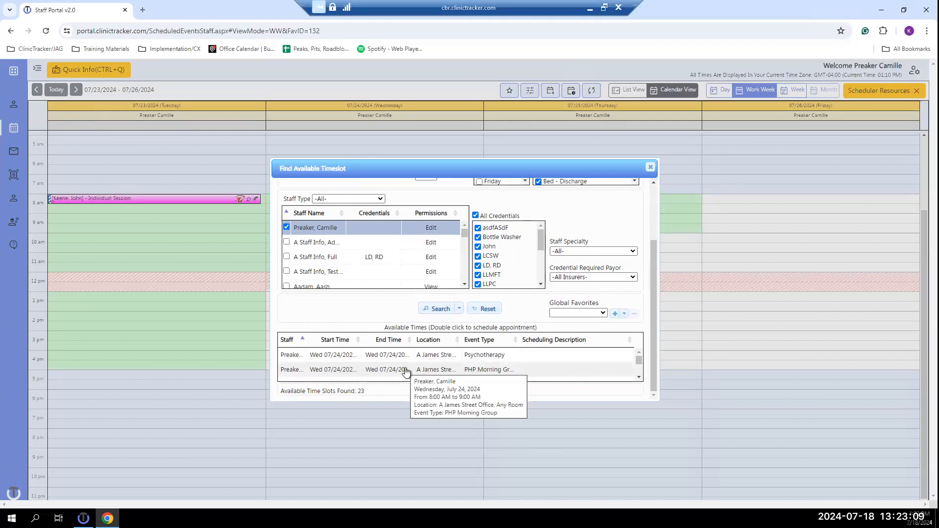
click(639, 377)
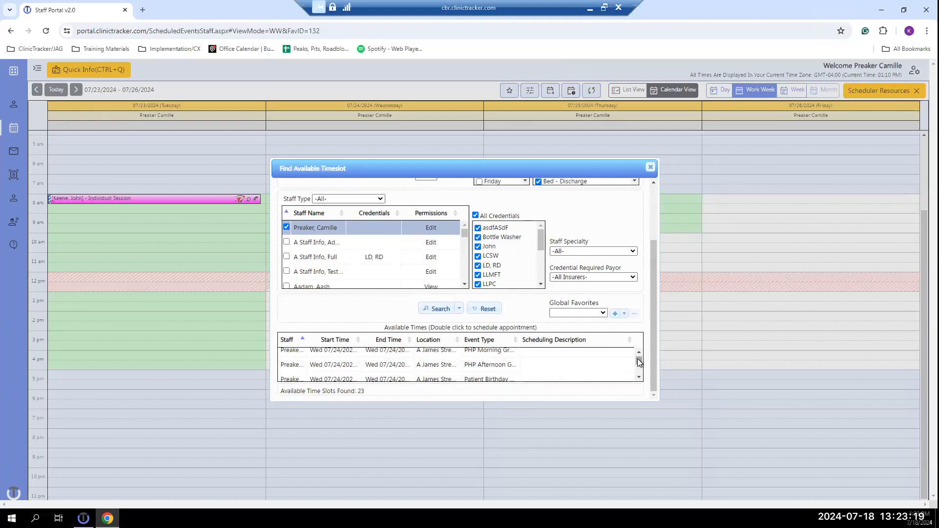
click(640, 377)
click(639, 377)
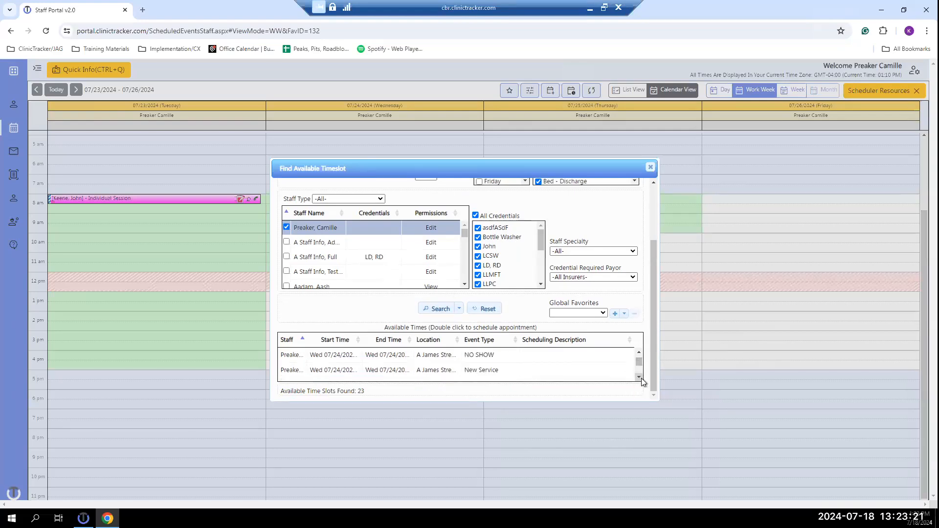
click(638, 352)
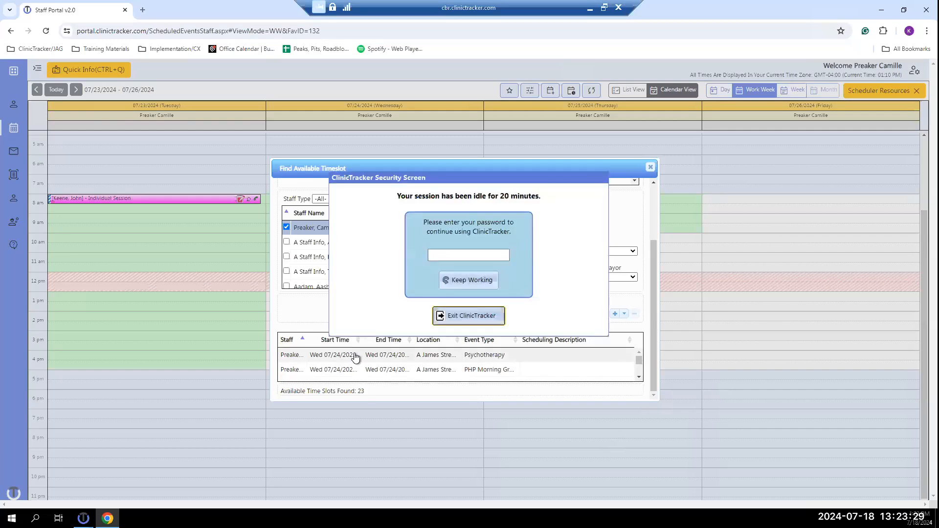
double_click(355, 358)
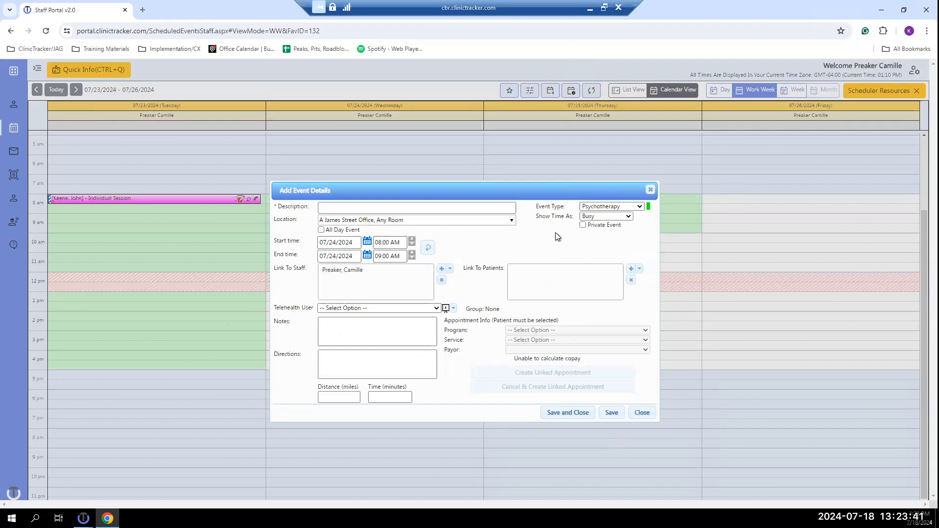
Link the patient to the new event and set its service to Clinical Assessment (90791)
click(631, 269)
click(412, 207)
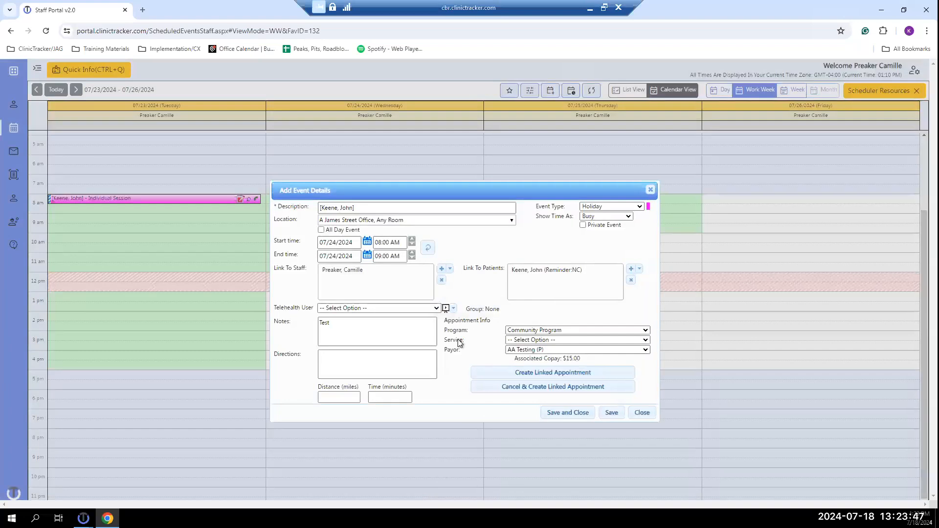
click(521, 341)
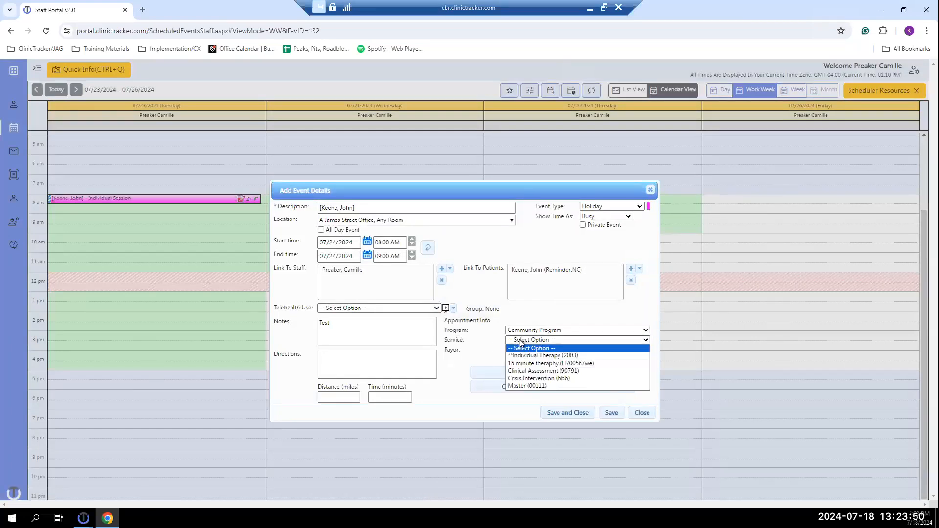
click(529, 371)
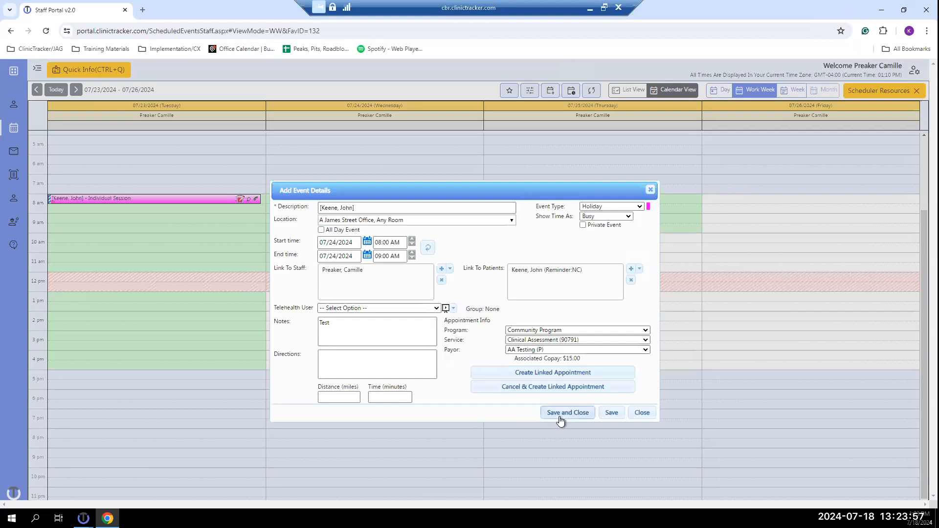
Assign the linked staff member as the telehealth user, then save and close the event
click(411, 308)
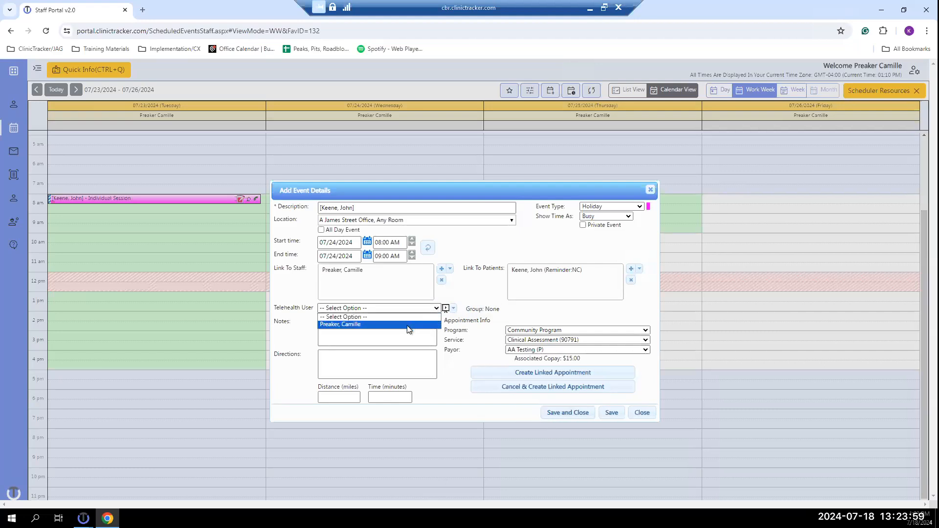
click(407, 325)
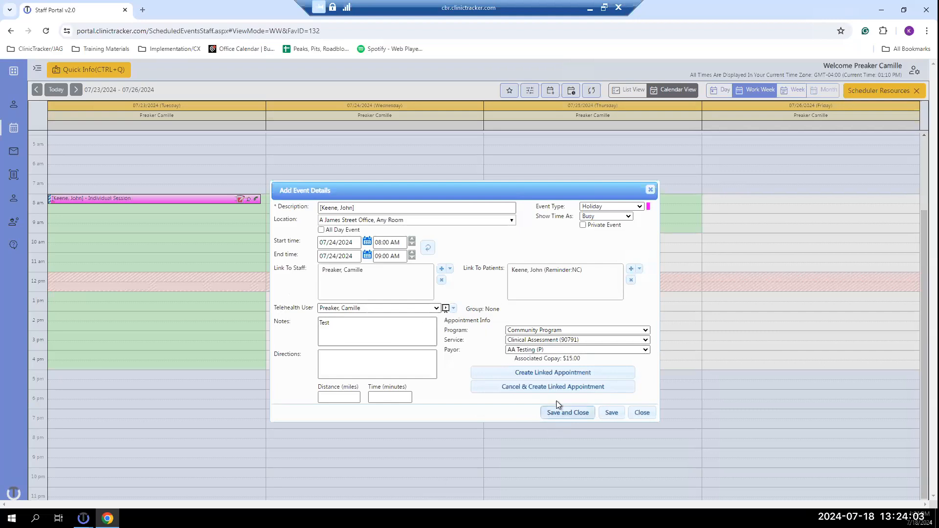
click(557, 414)
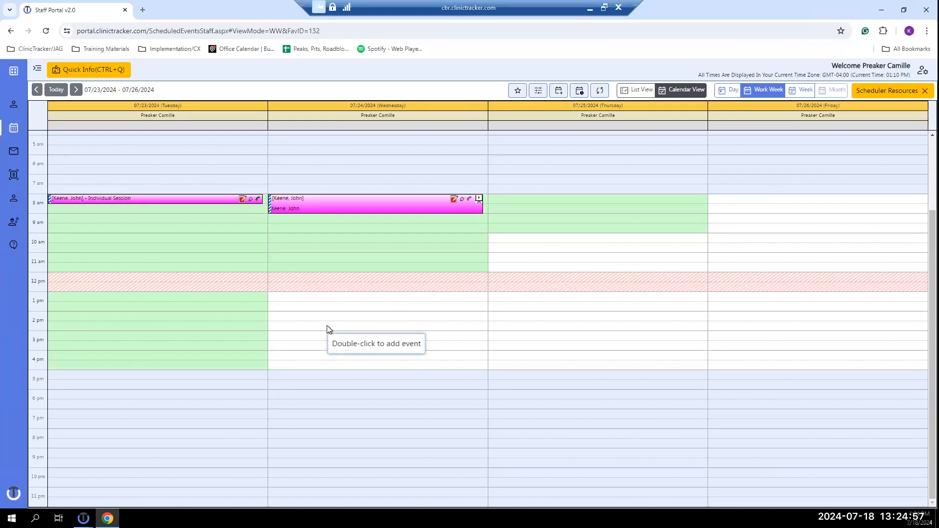
Go to the reloaded staff dashboard and set the Appointments - All date range to 07/15/2024 - 08/02/2024
click(14, 73)
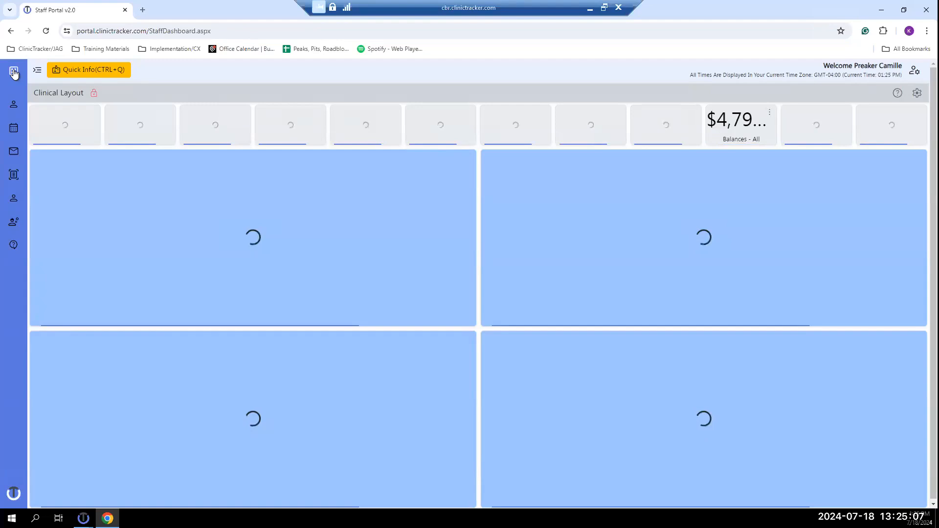
click(46, 31)
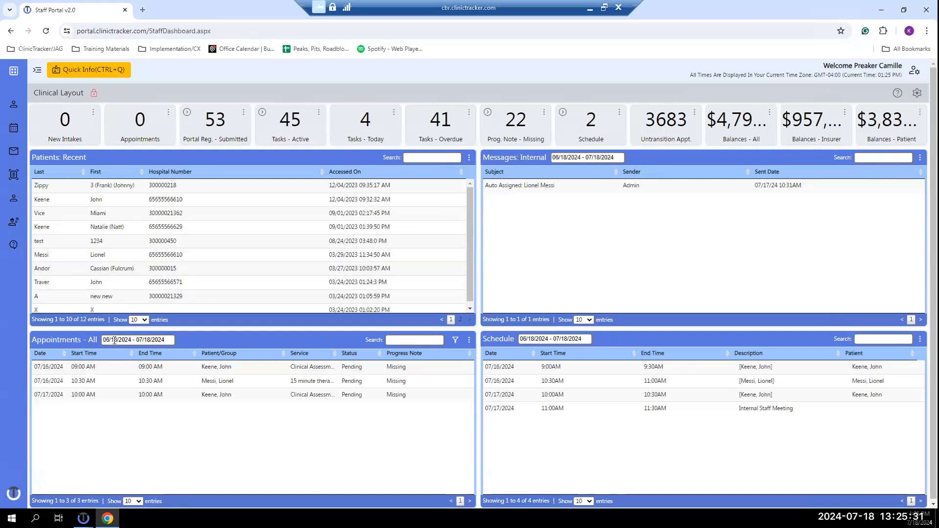
click(150, 337)
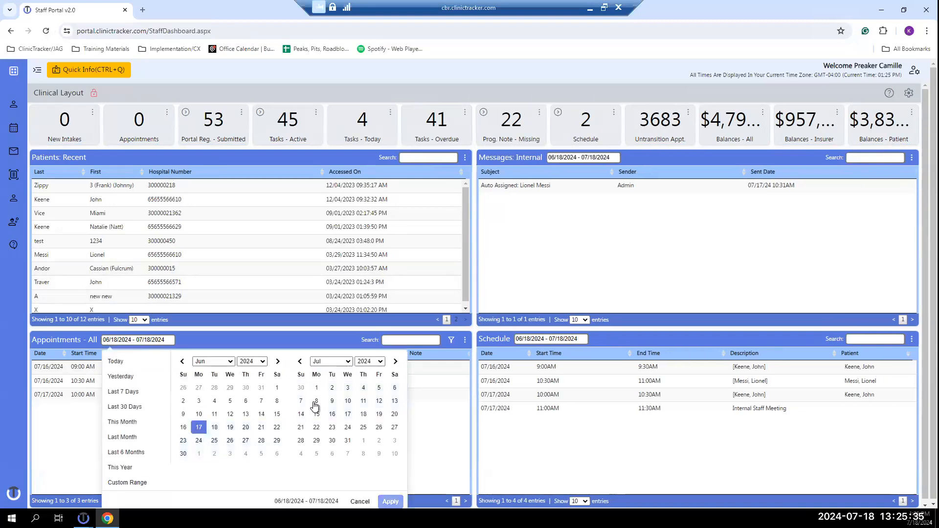
click(199, 430)
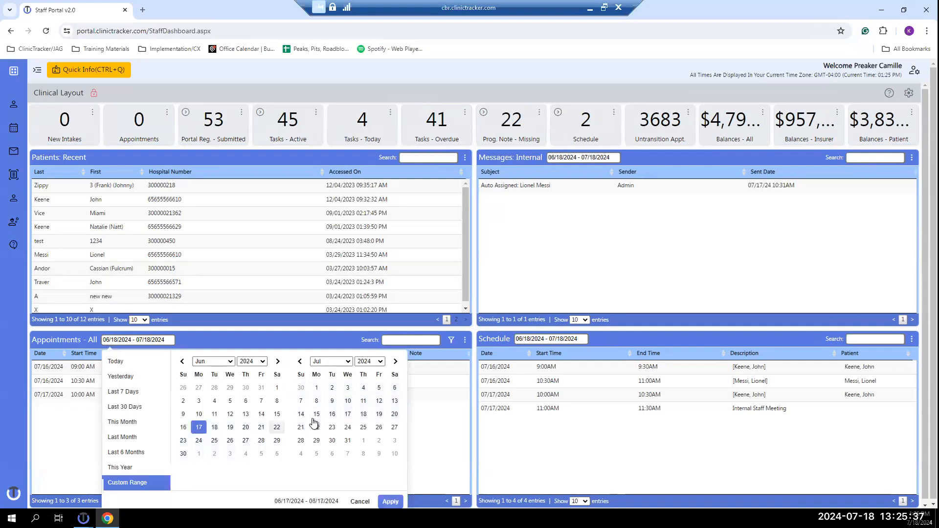
click(317, 415)
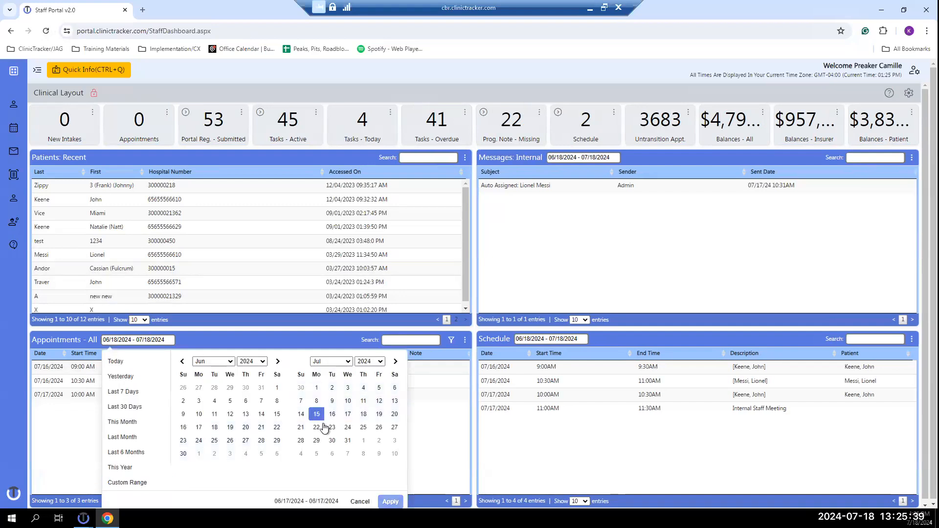
click(380, 441)
click(390, 502)
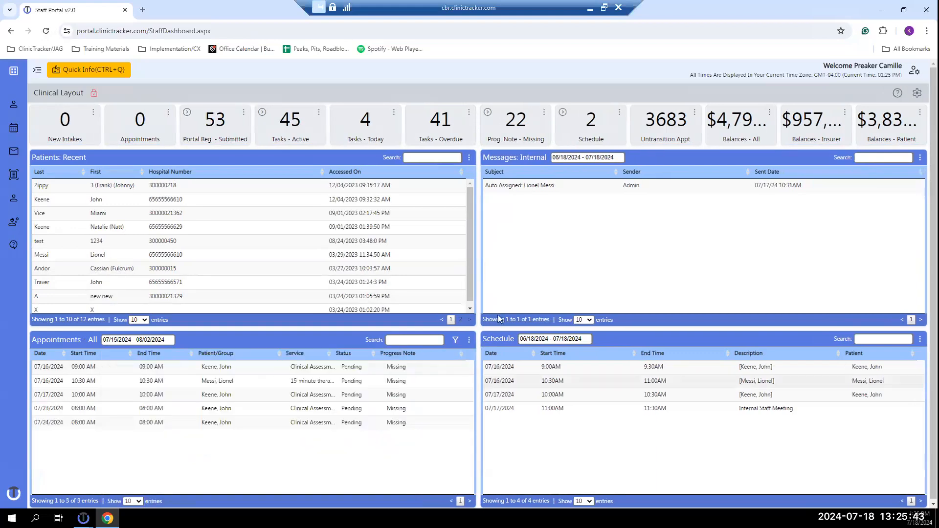
Set the dashboard's Schedule date range to 07/15/2024 - 08/02/2024 and refresh the Appointments count tile
click(543, 338)
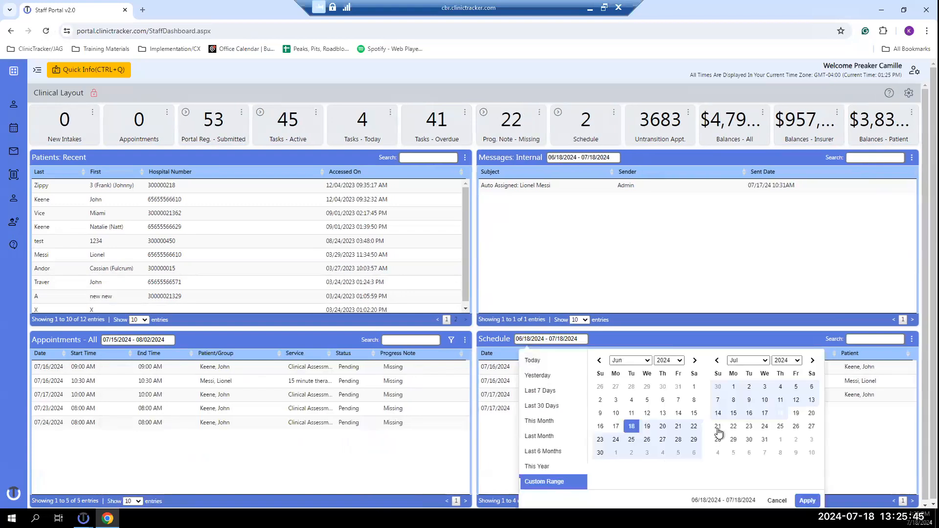
click(733, 413)
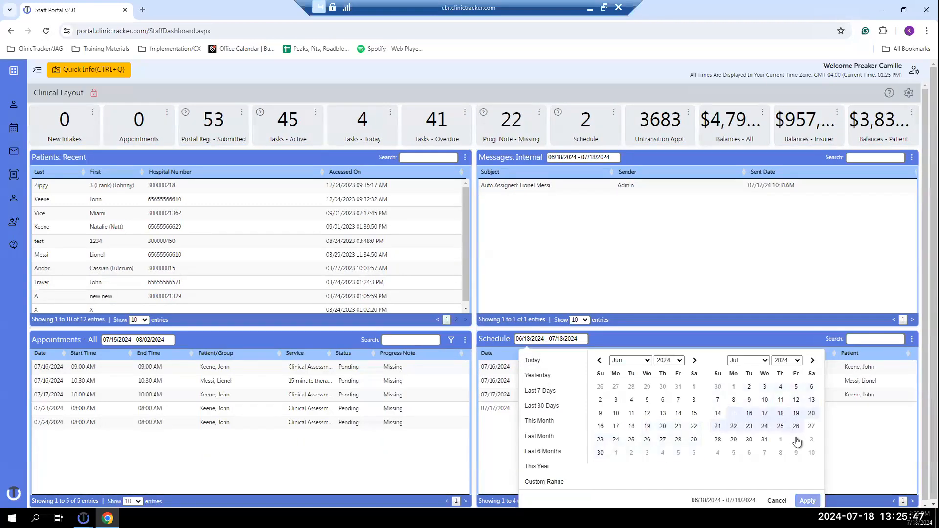
click(796, 440)
click(806, 501)
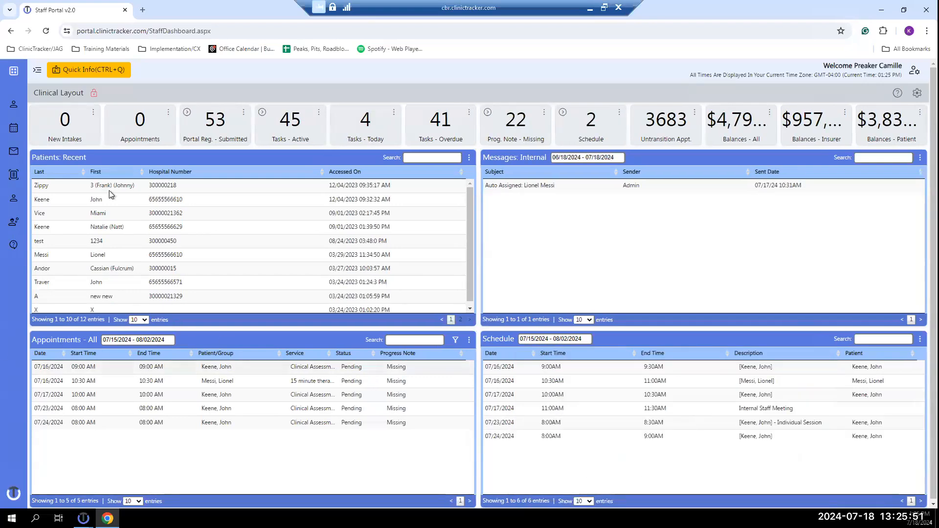
click(168, 113)
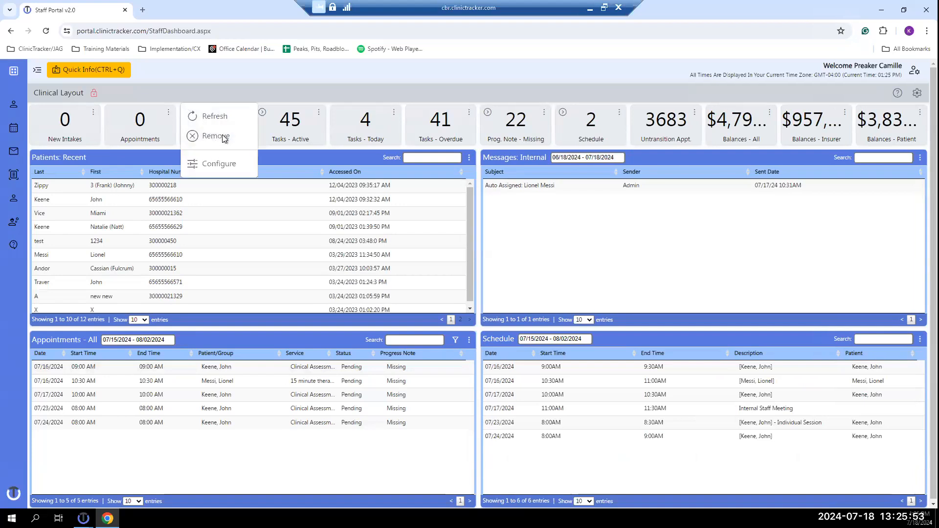
click(224, 121)
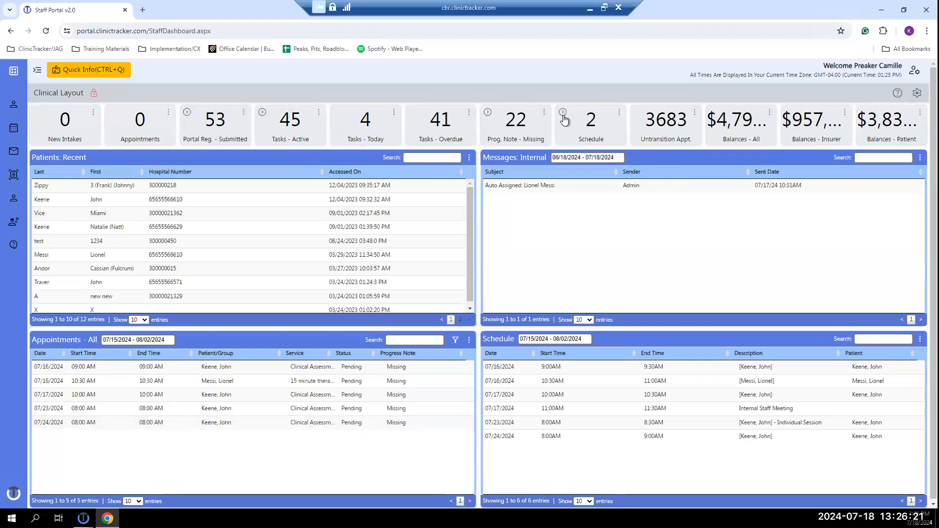
View the list of events behind the dashboard's Schedule count tile and close the listing
click(563, 113)
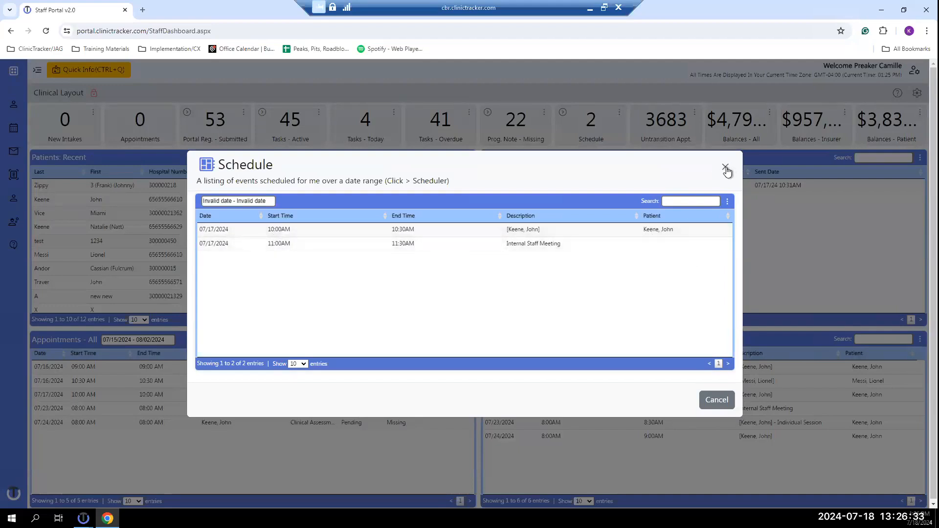
click(725, 168)
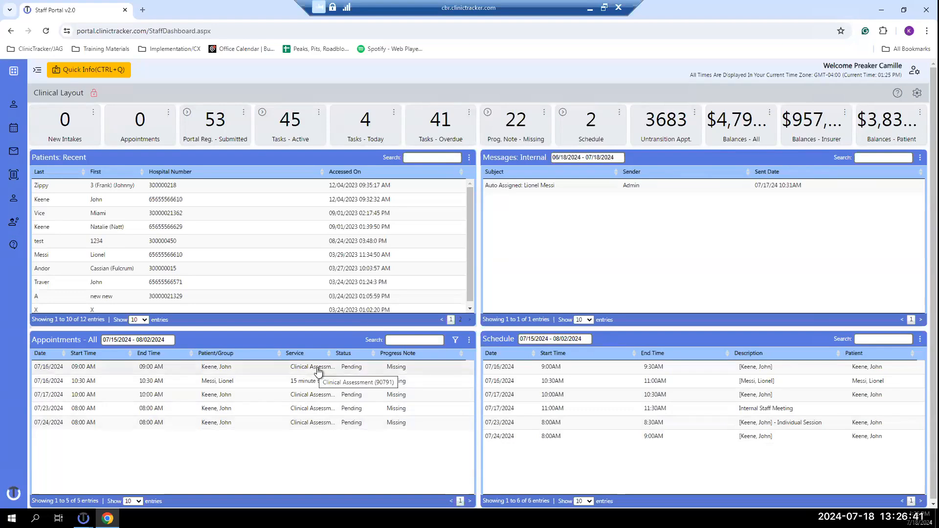
Open the 07/16/2024 Clinical Assessment appointment from the Appointments - All list and view the custom progress notes available for it
double_click(318, 370)
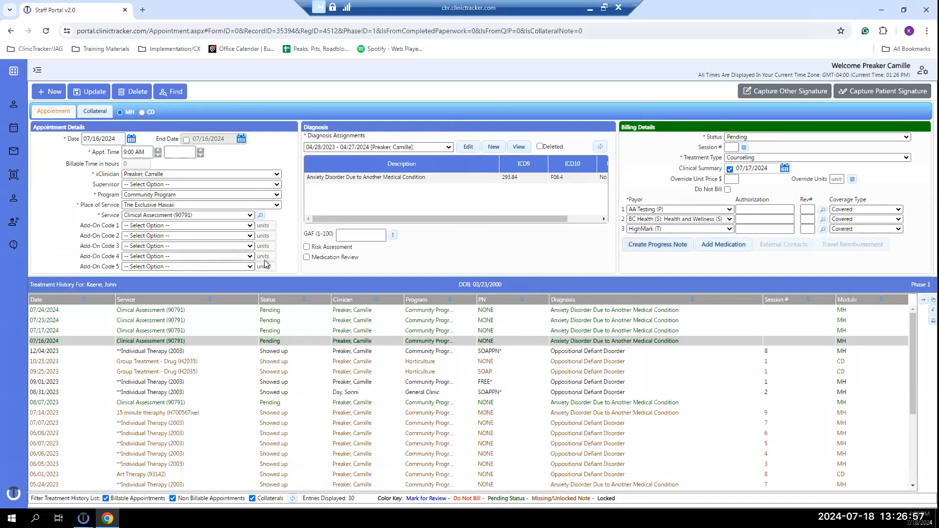
click(664, 247)
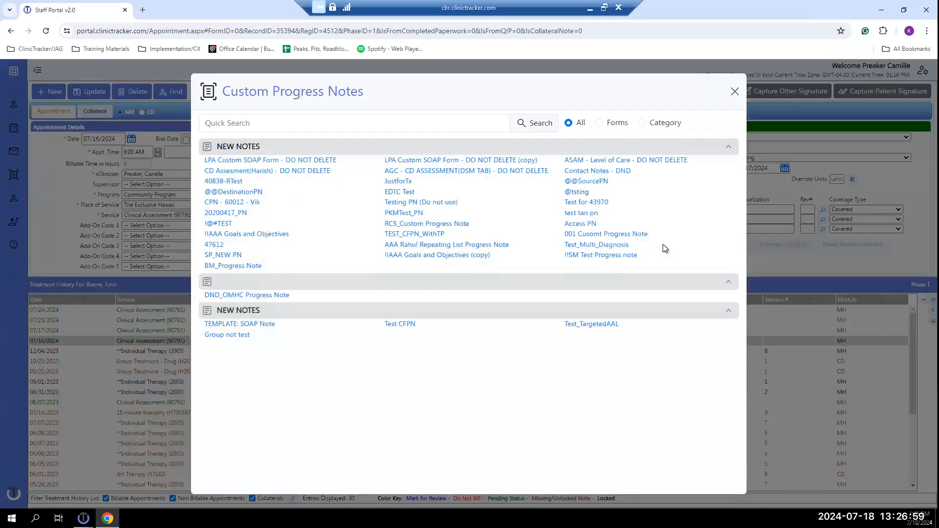
click(733, 92)
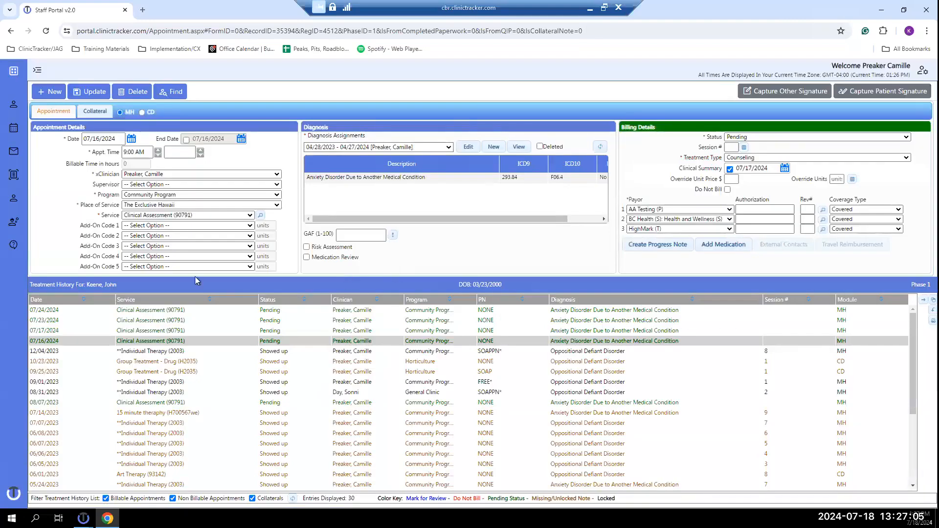
Select the 07/17/2024 appointment in the treatment history and create a progress note for it with the test tan pn form
click(74, 331)
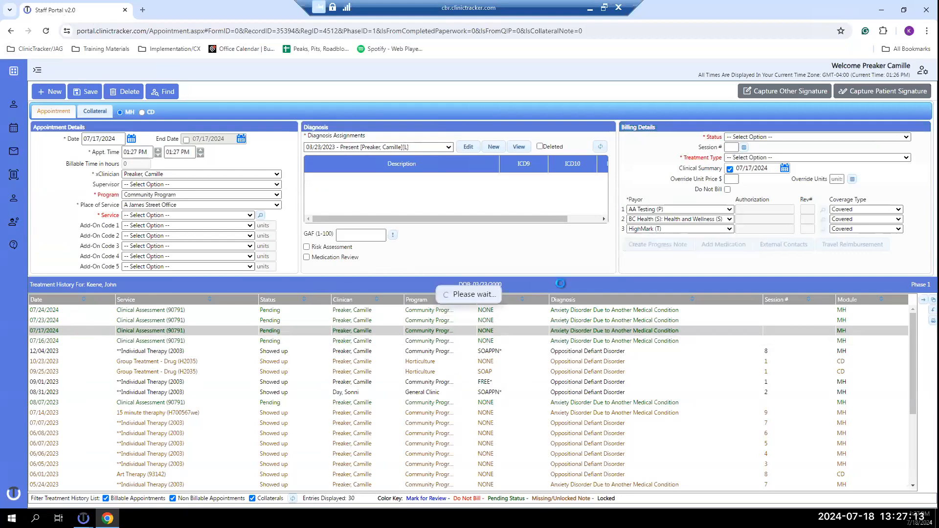
click(670, 245)
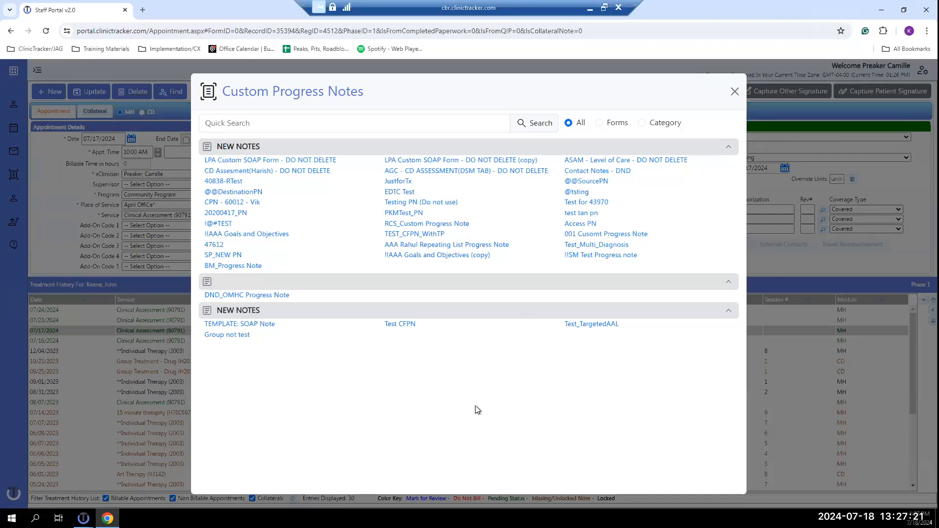
click(579, 211)
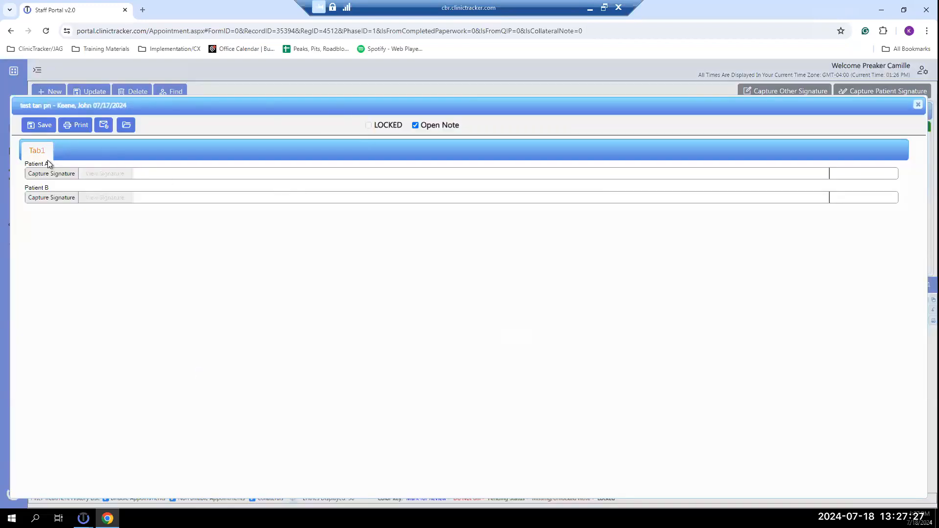
Capture the Patient A signature with Mother as the signer type and the signer's name entered, and close the progress note
click(48, 172)
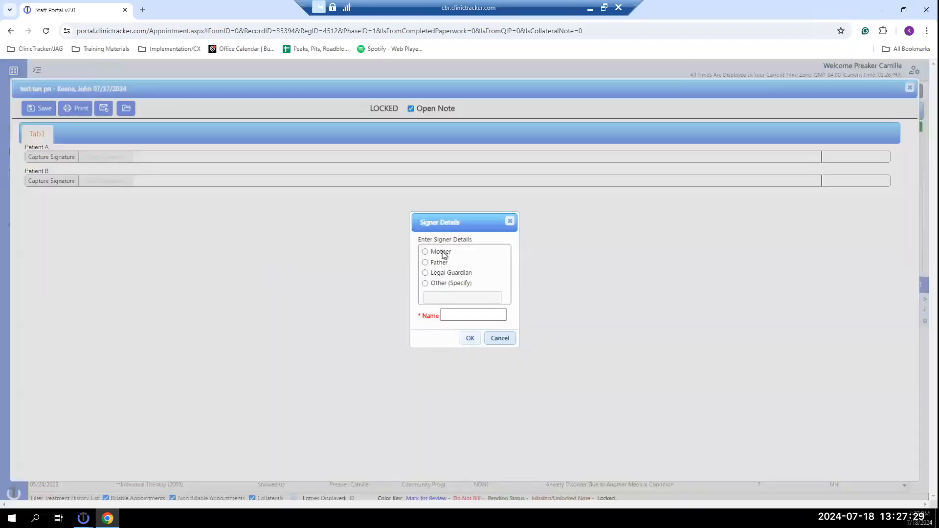
click(453, 316)
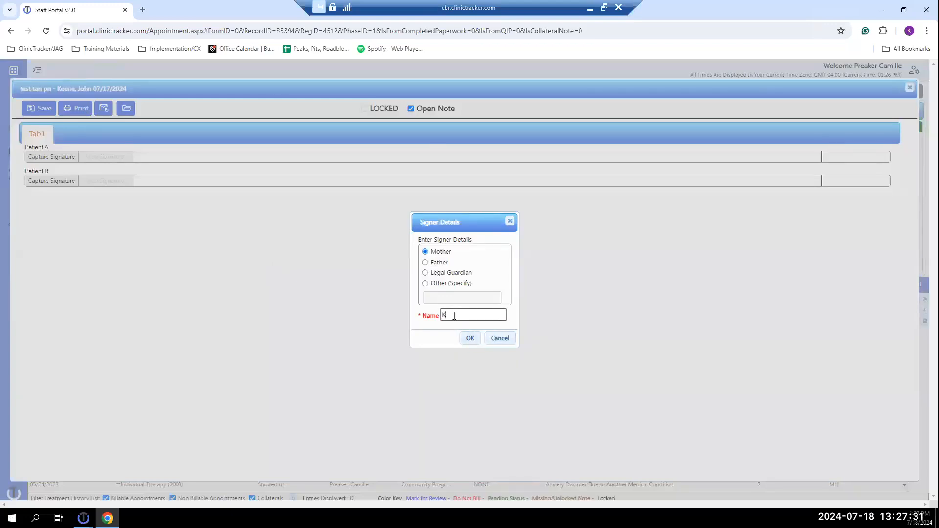
text(K Test)
click(470, 338)
drag(427, 276, 509, 281)
click(430, 318)
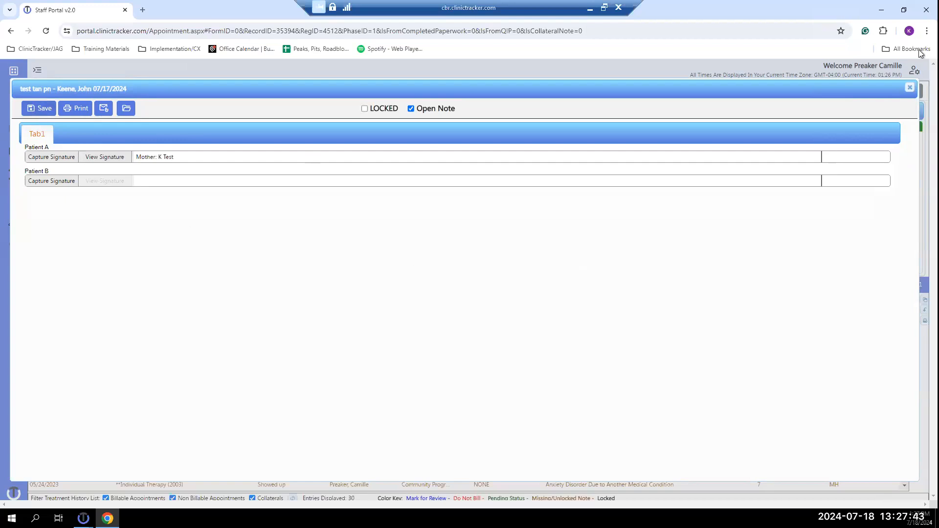
click(912, 88)
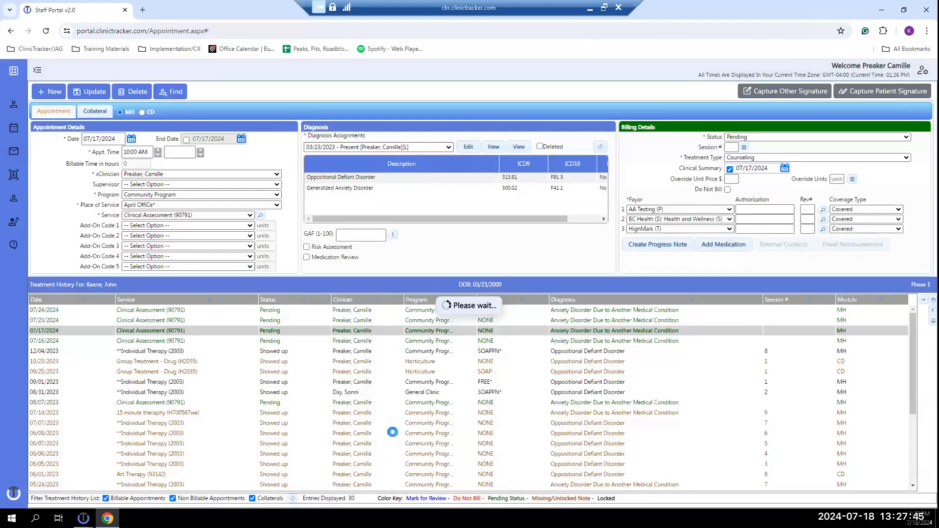
Return to the staff dashboard, then show the scheduler by work week and check the reason for Tuesday's 12 pm unavailable block
click(15, 75)
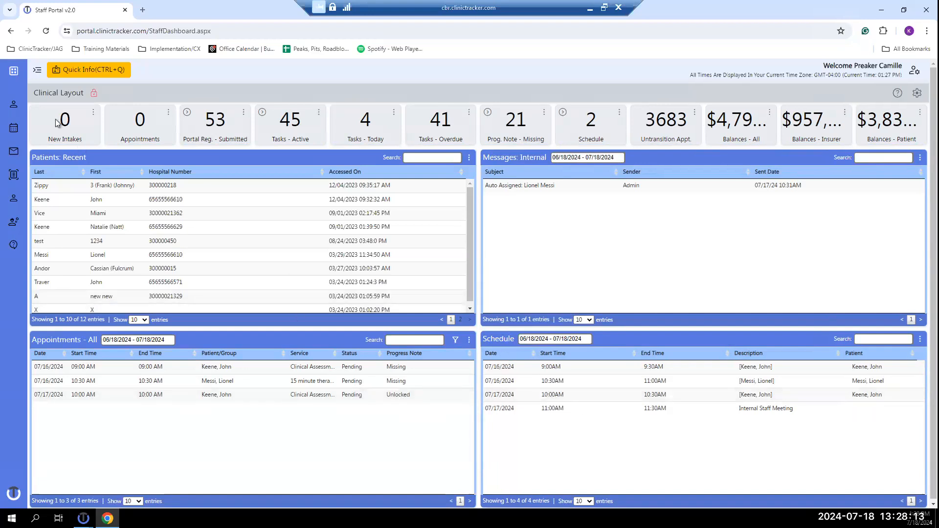
click(14, 133)
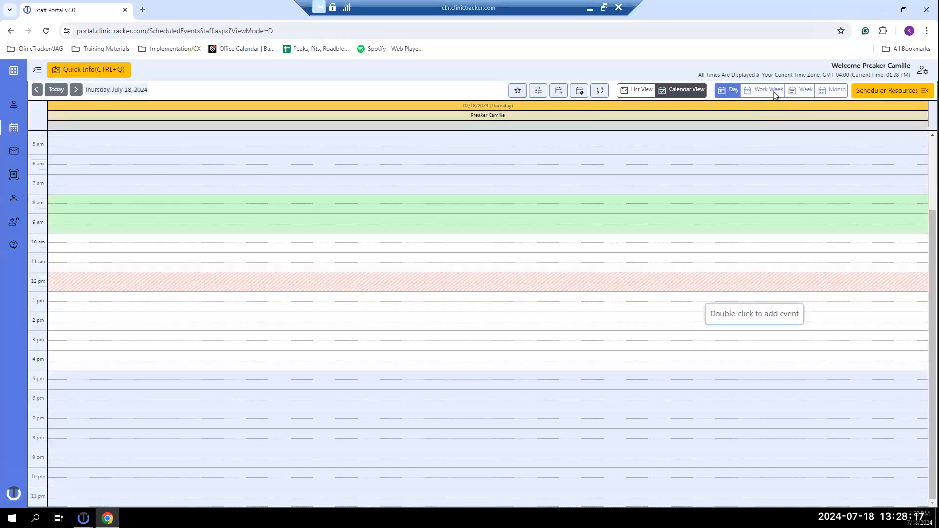
click(774, 93)
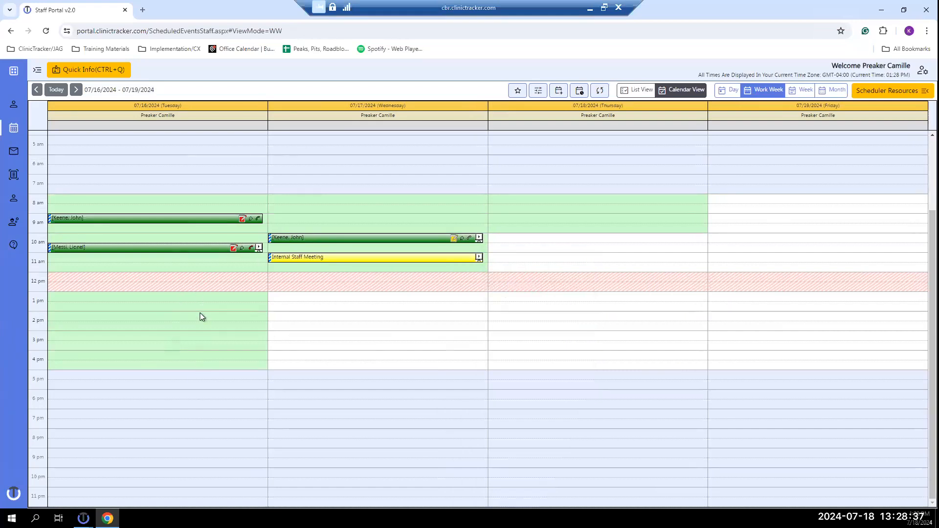
mouse_move(214, 286)
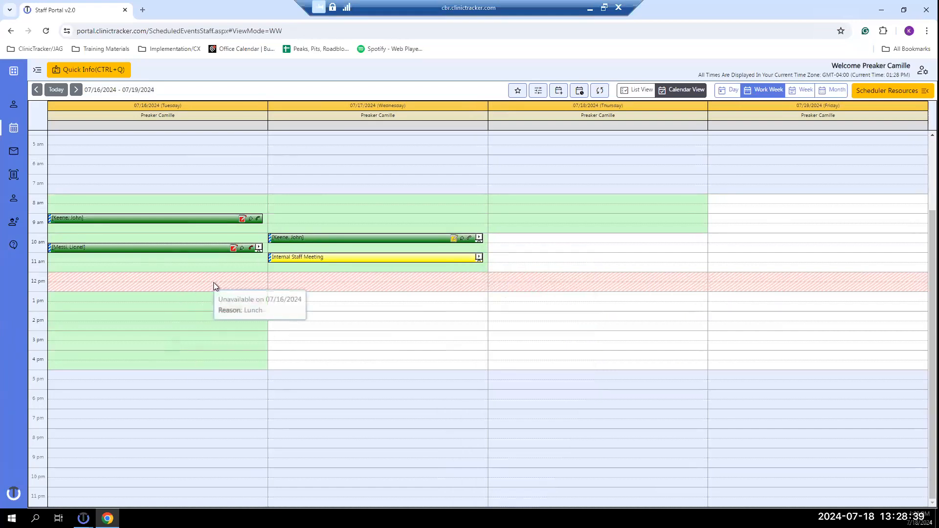